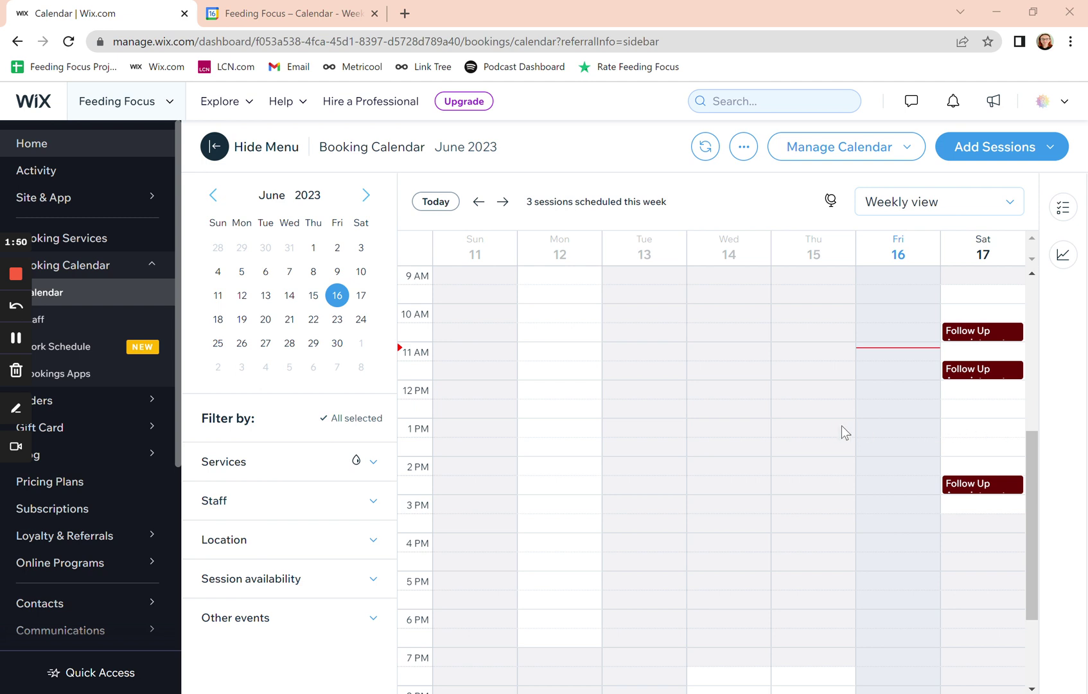
Step: Start a blocked time on Saturday, June 17, 2023 from 1:00 PM to 1:30 PM and assign the listed staff member
click(978, 428)
scroll(980, 430, down, 2)
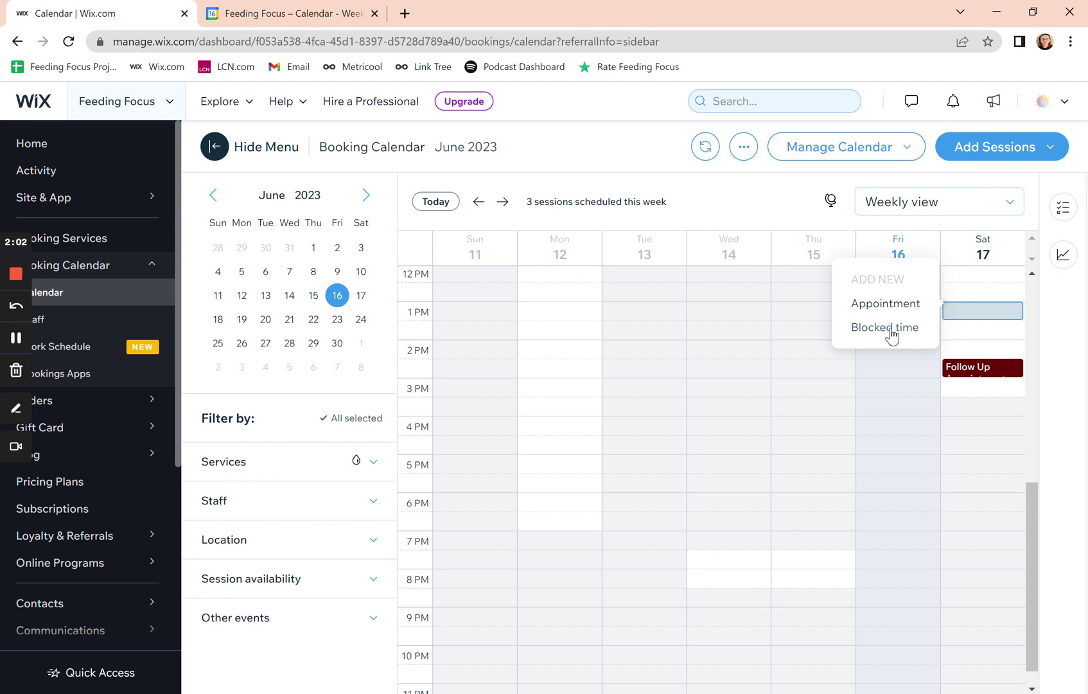
click(854, 331)
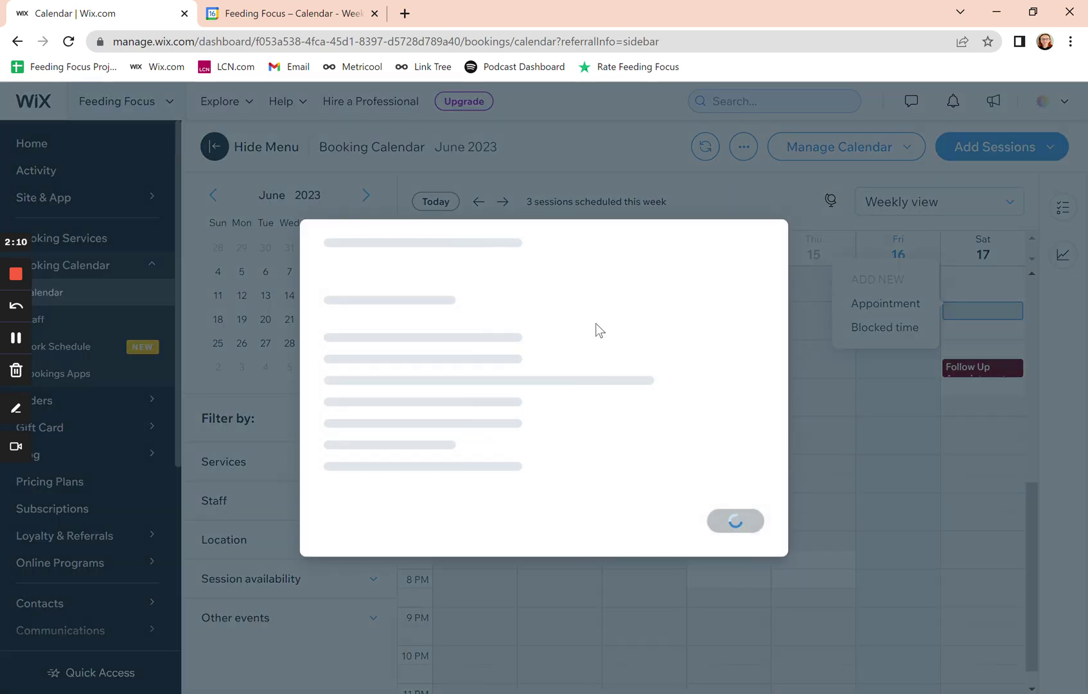
click(491, 270)
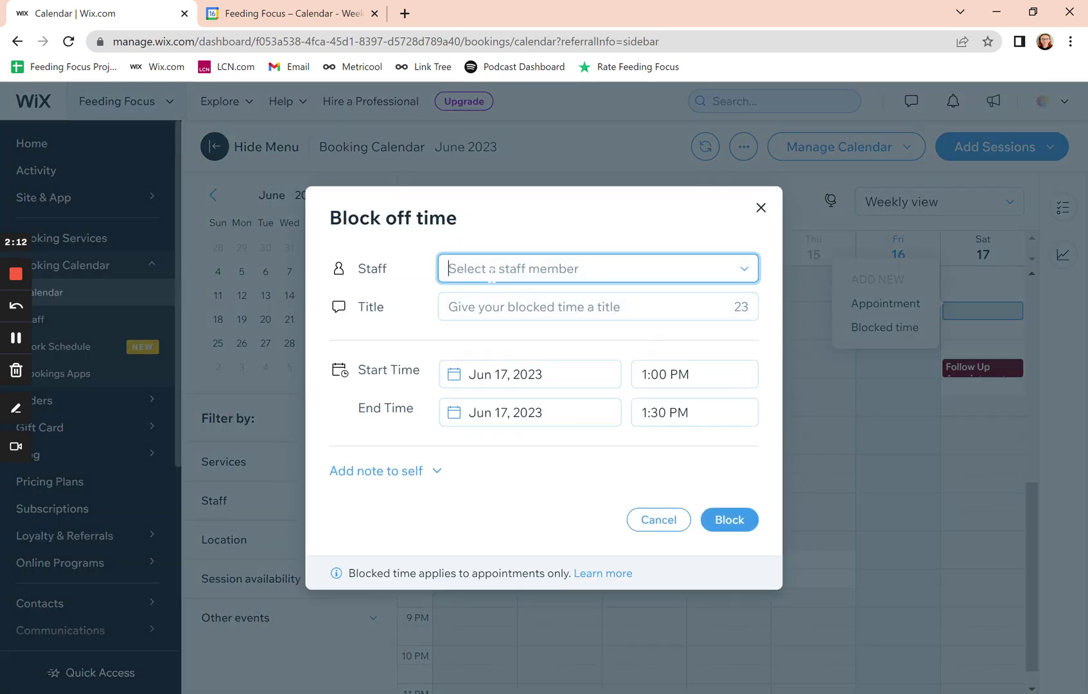
click(746, 275)
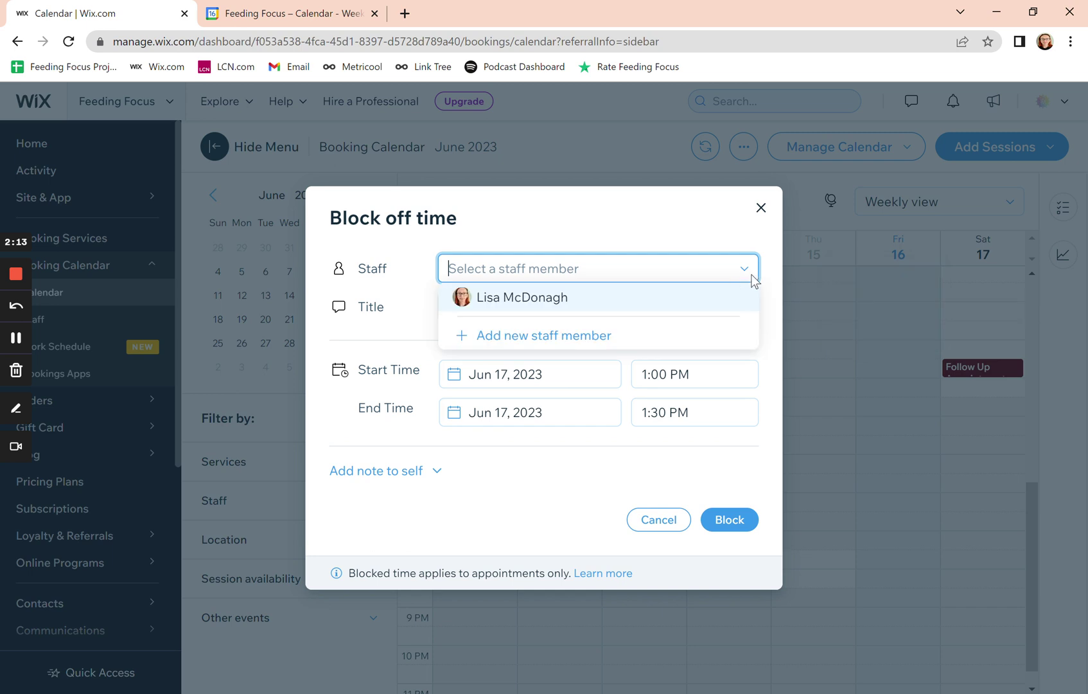
click(628, 296)
Step: Title the blocked time "Dentist Appointment" and block off the slot
click(552, 310)
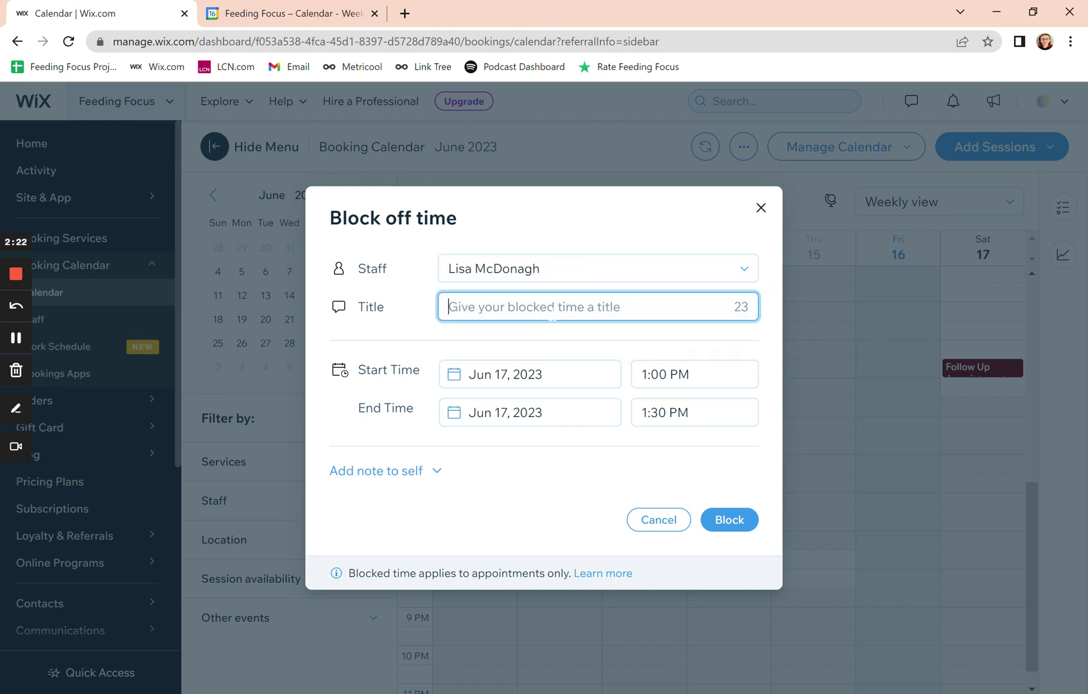
text(Dr)
key(BackSpace)
text(entist Appoitnment)
key(BackSpace)
key(BackSpace)
key(BackSpace)
key(BackSpace)
key(BackSpace)
text(ment)
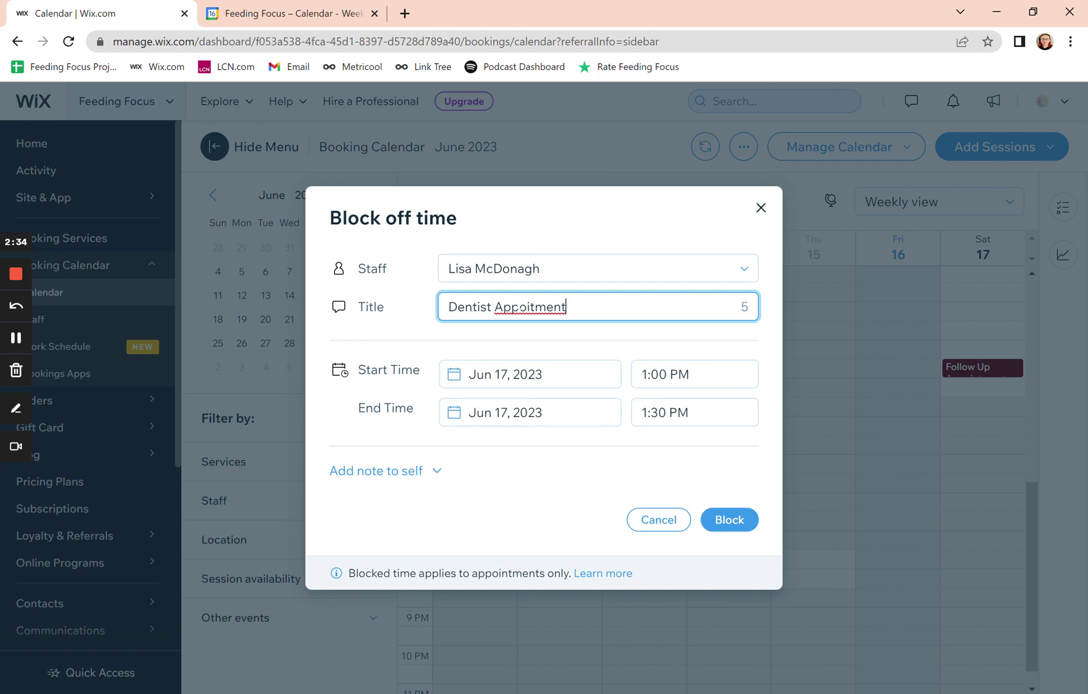
right_click(520, 312)
click(556, 328)
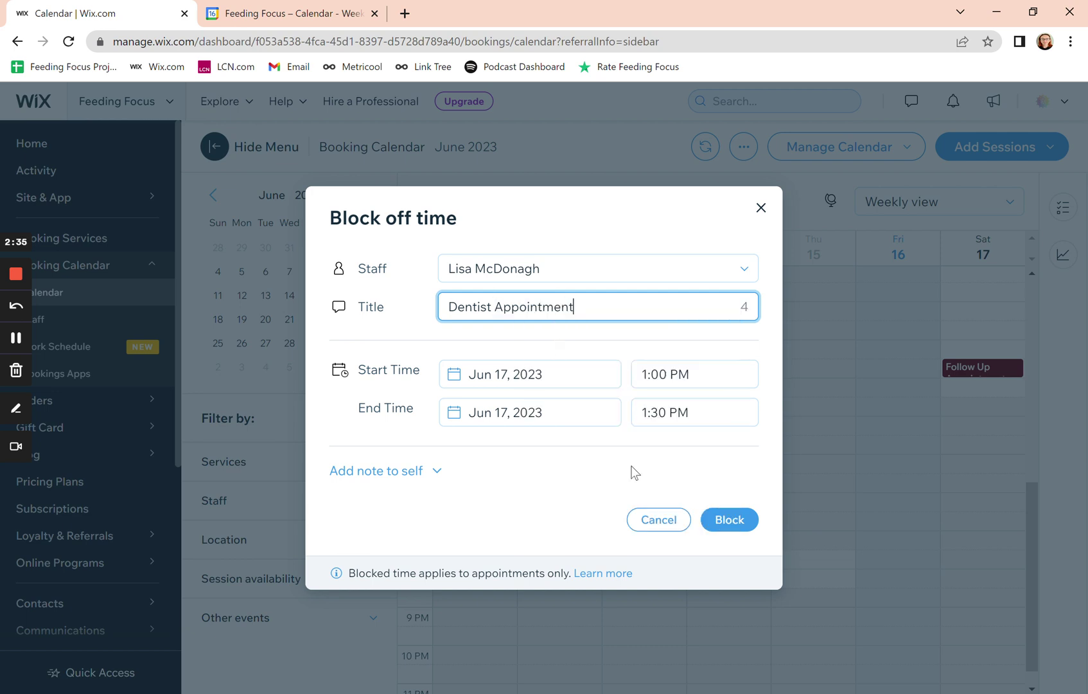
click(745, 522)
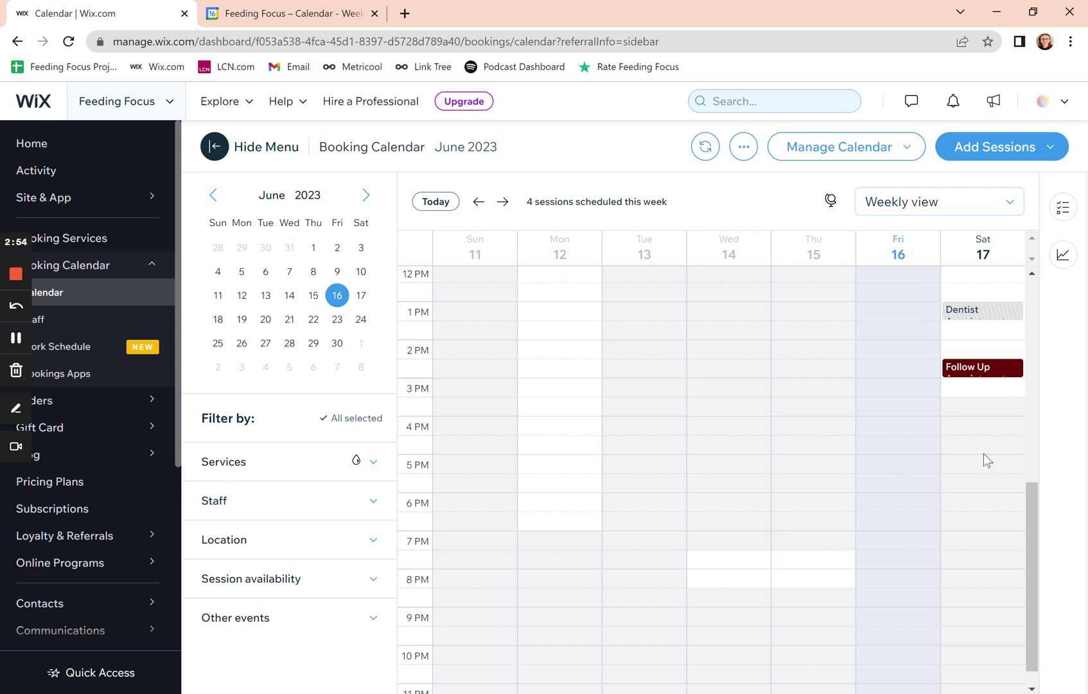
Step: Open the Dentist Appointment blocked time for editing and save it again
click(967, 323)
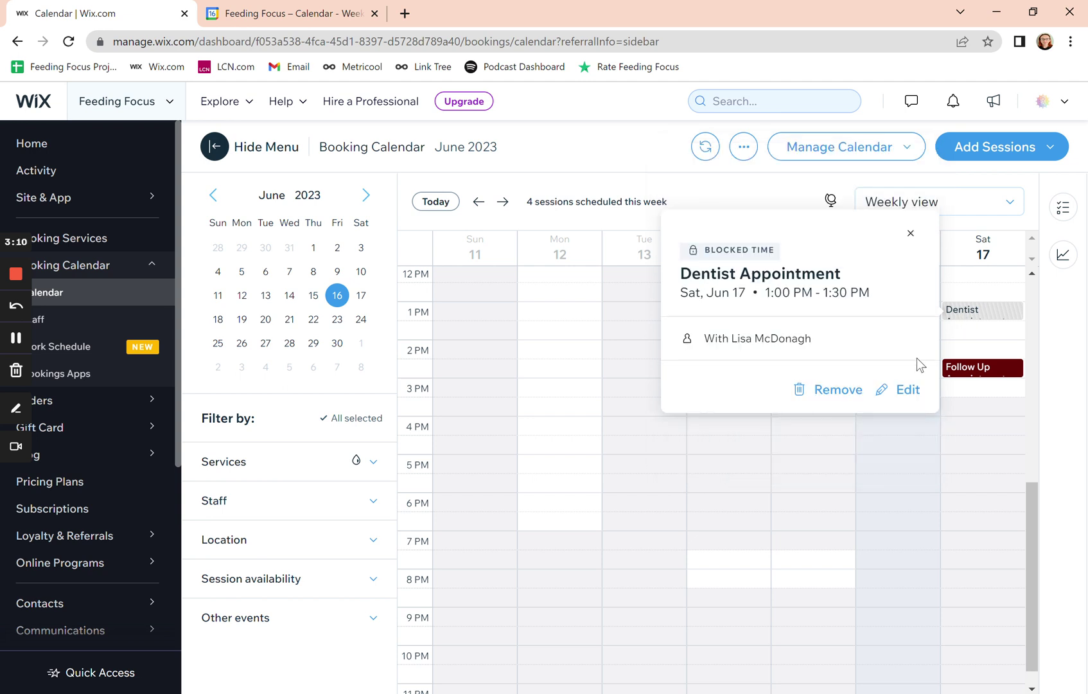
click(909, 391)
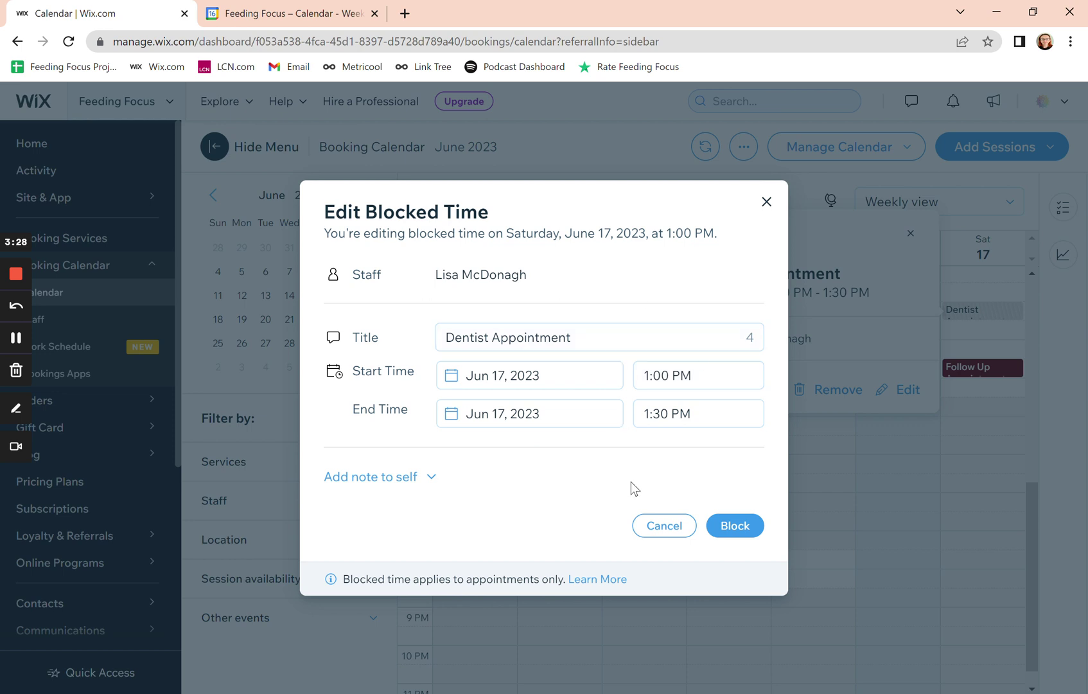
click(733, 529)
click(603, 519)
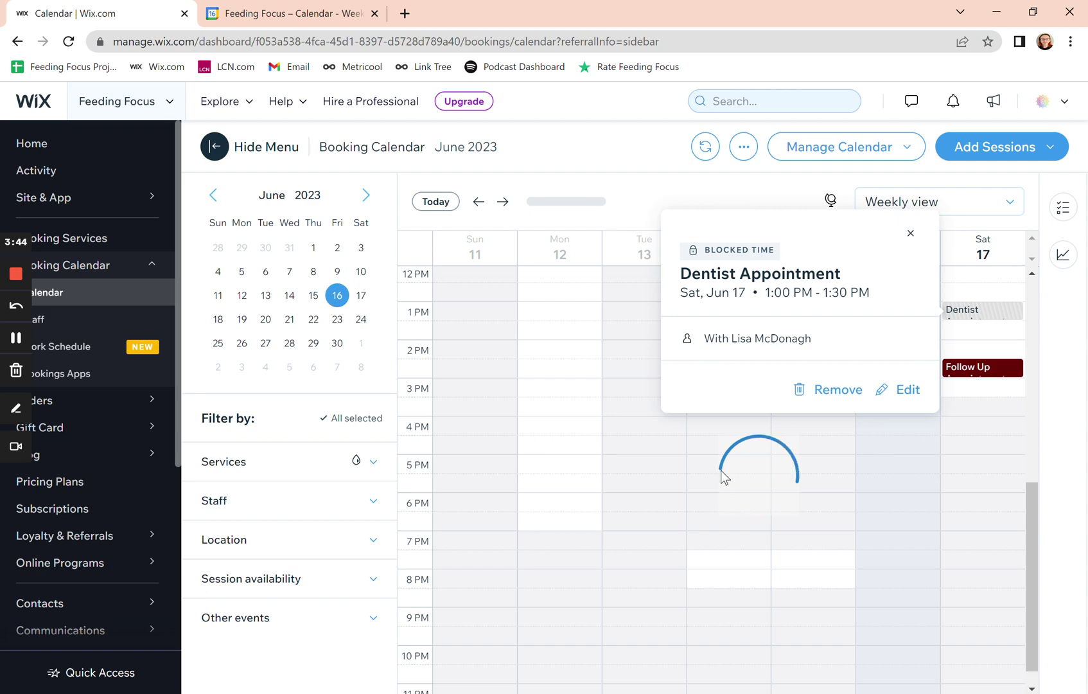
click(747, 482)
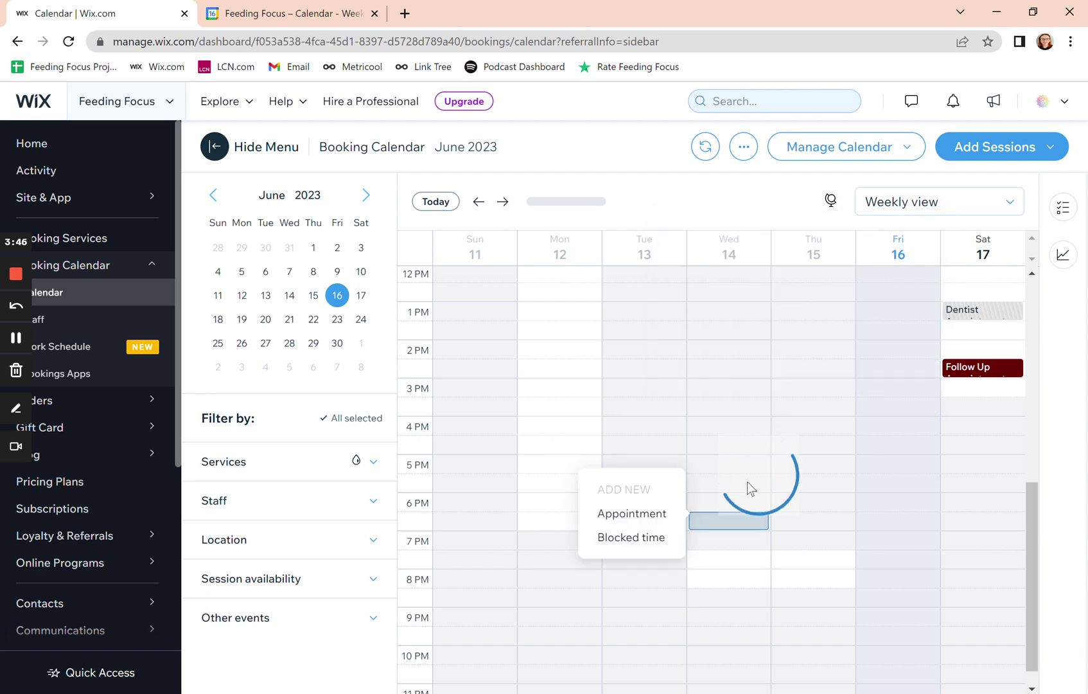
Step: Remove the Dentist Appointment blocked time from Saturday, June 17, confirming the removal
click(974, 326)
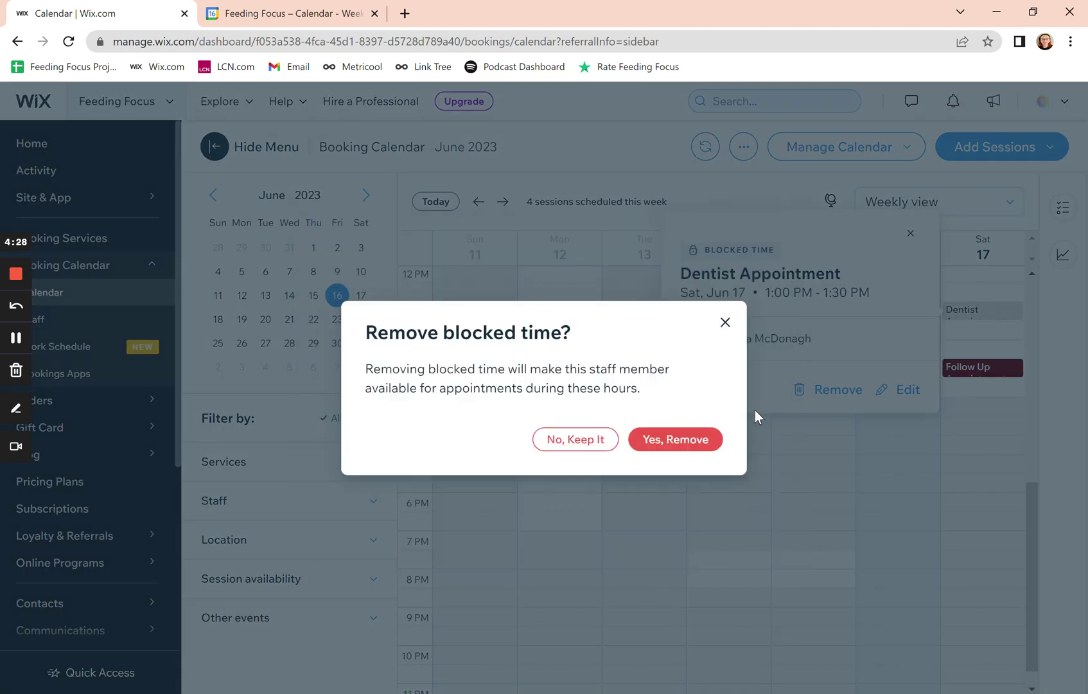
click(695, 442)
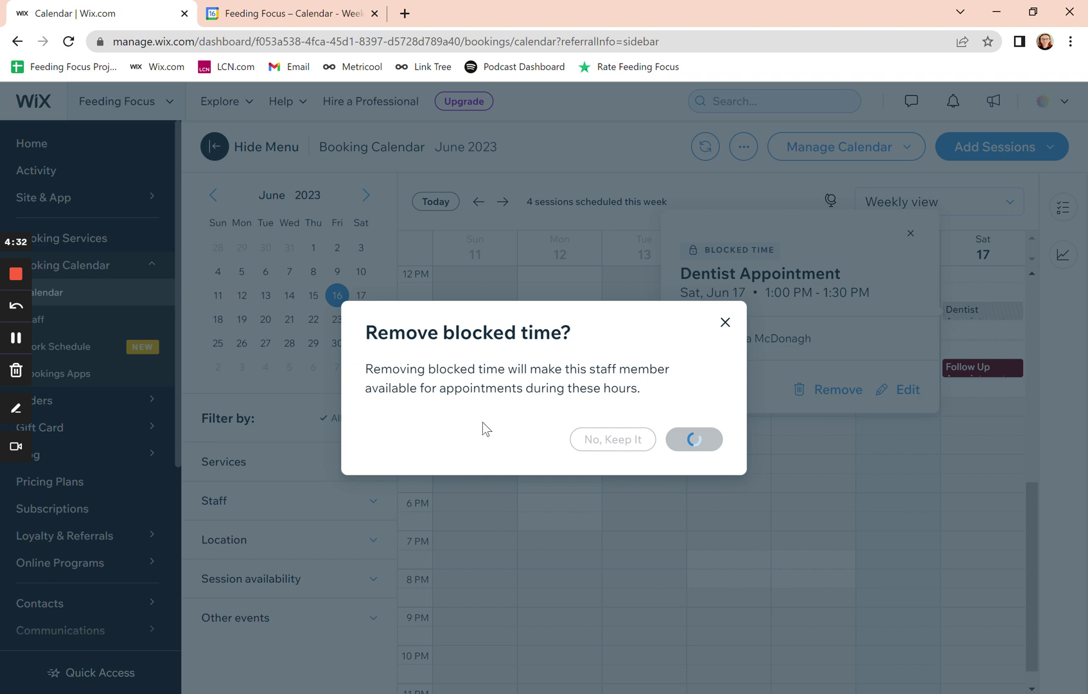
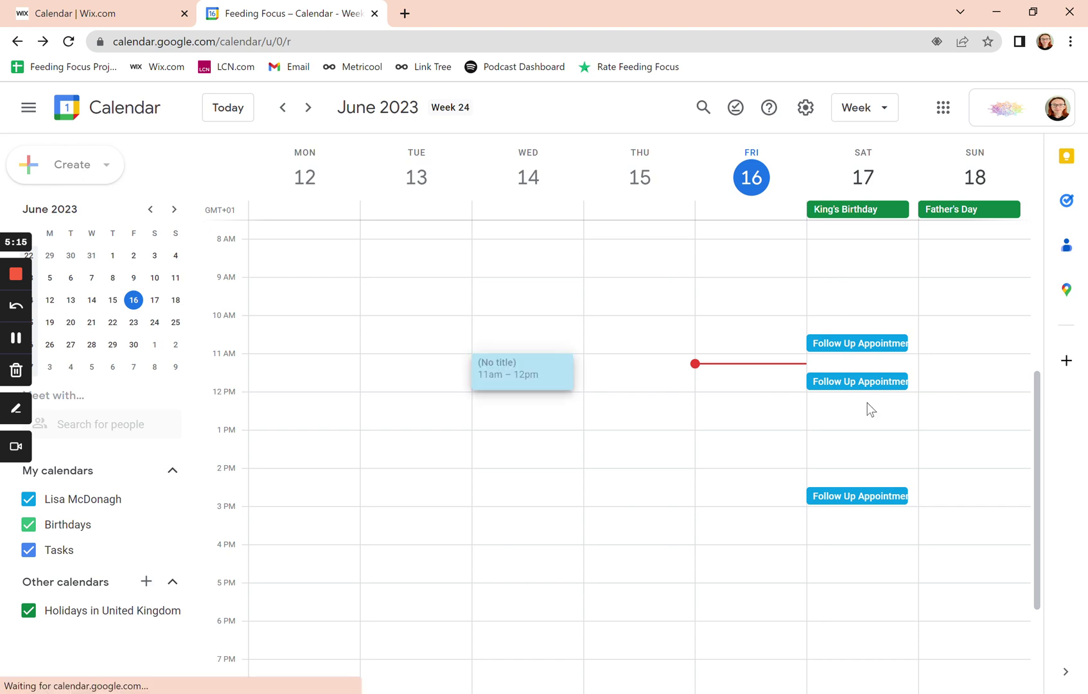
Step: In Google Calendar, save a "Dentist Appointment" event on Saturday, 17 June, 1:00pm to 2:00pm, and postpone the notification permission request
click(845, 446)
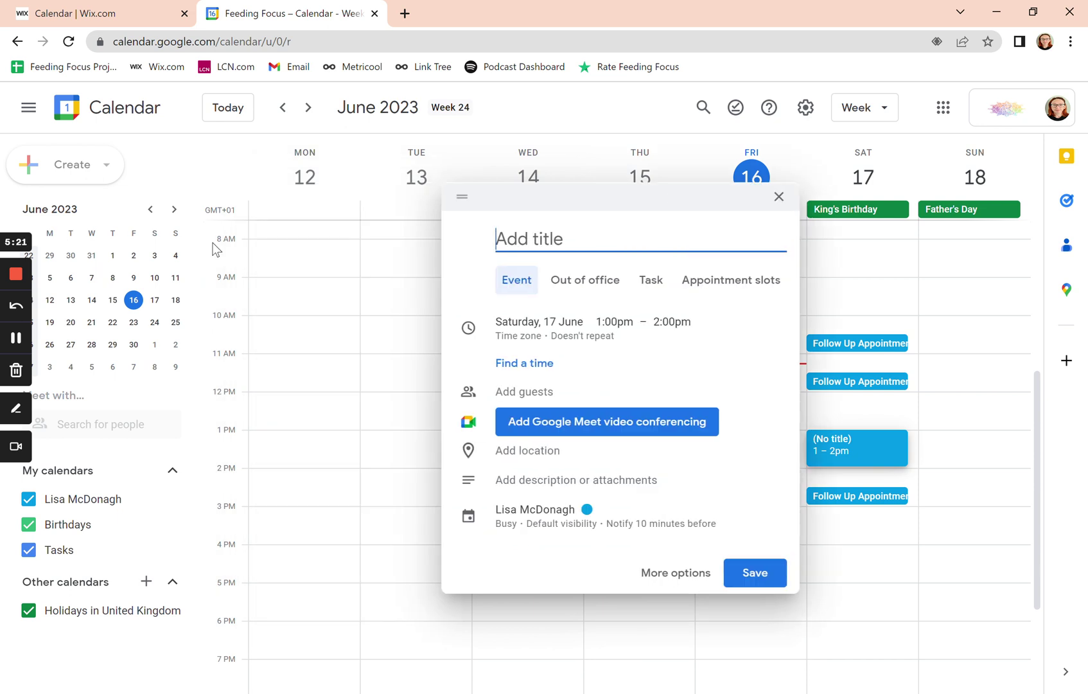
text(Dentist Appoint)
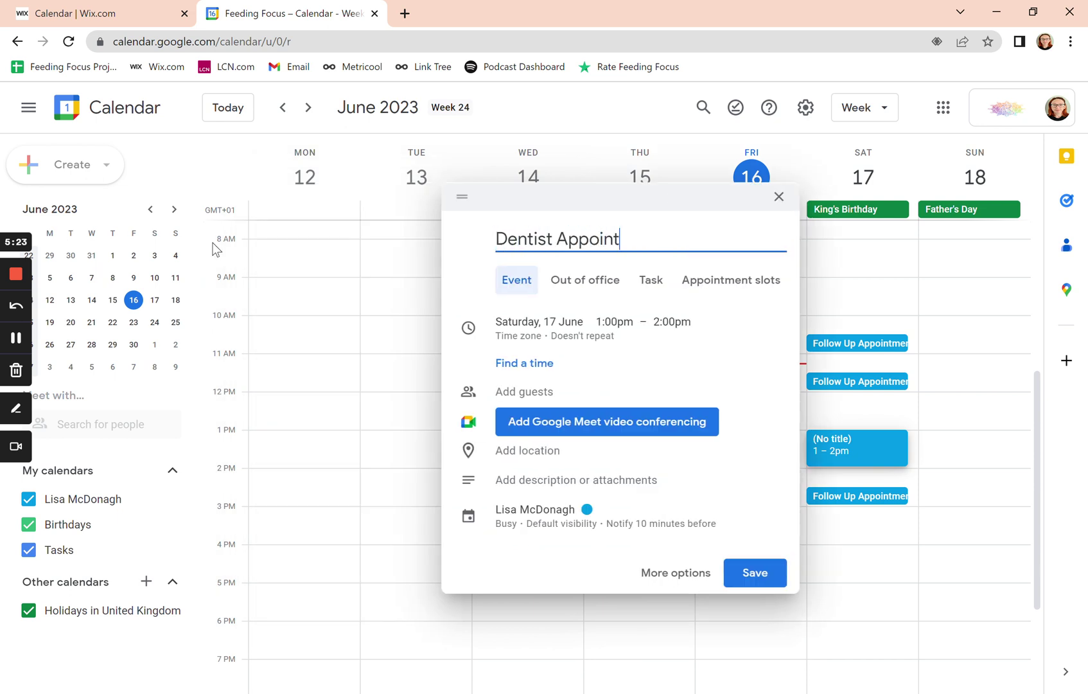
text(ment)
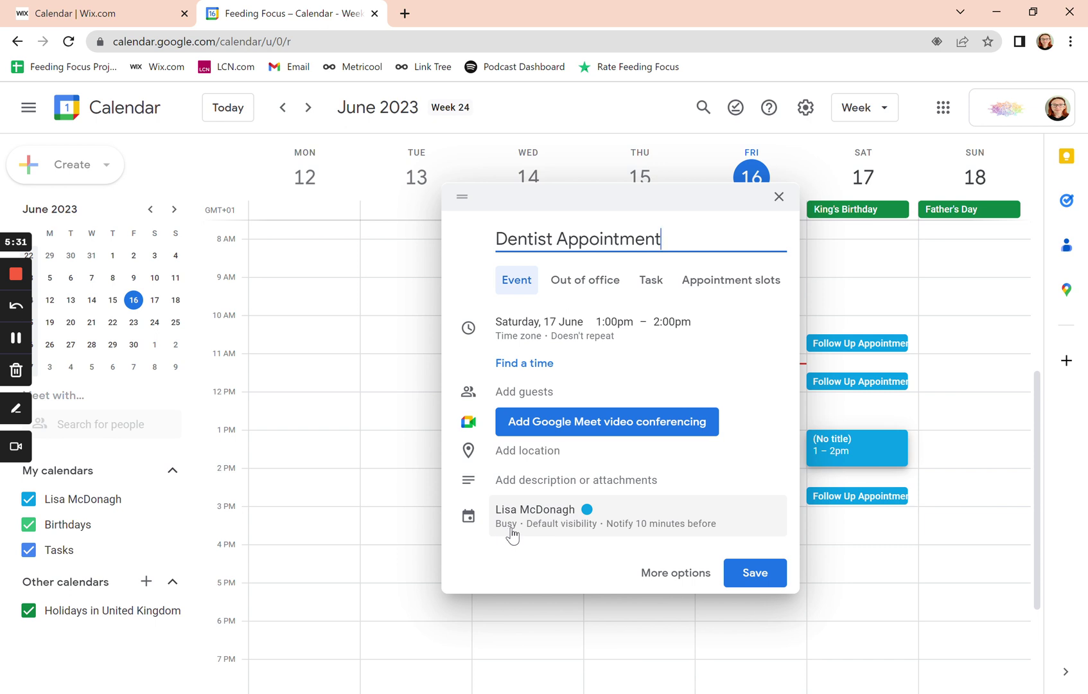
click(681, 583)
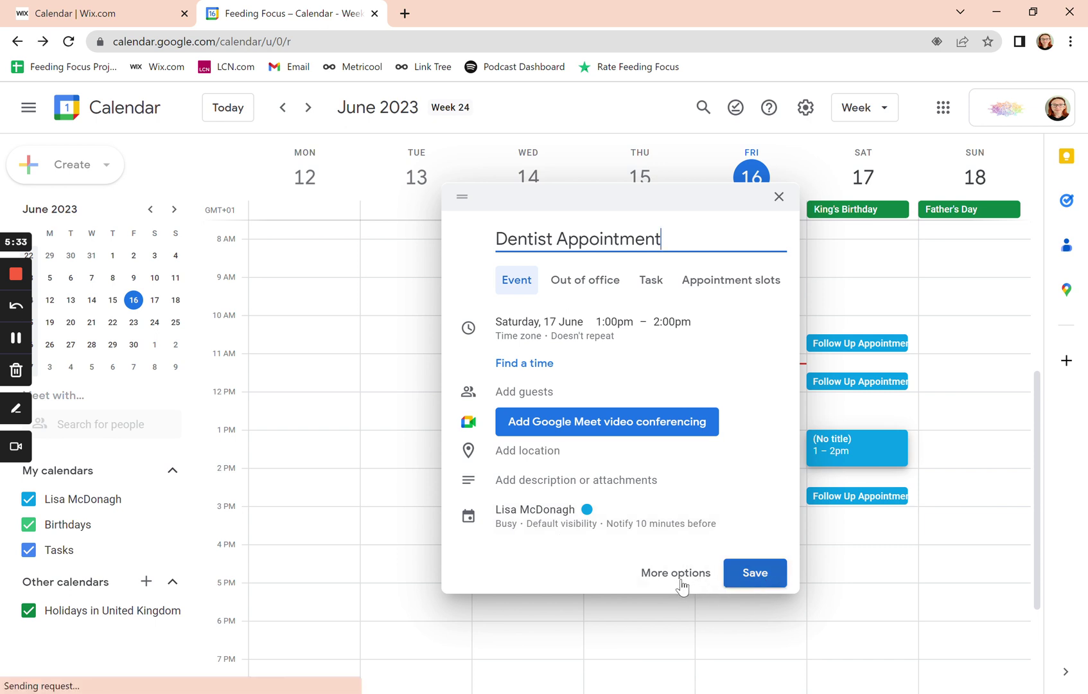
key(Return)
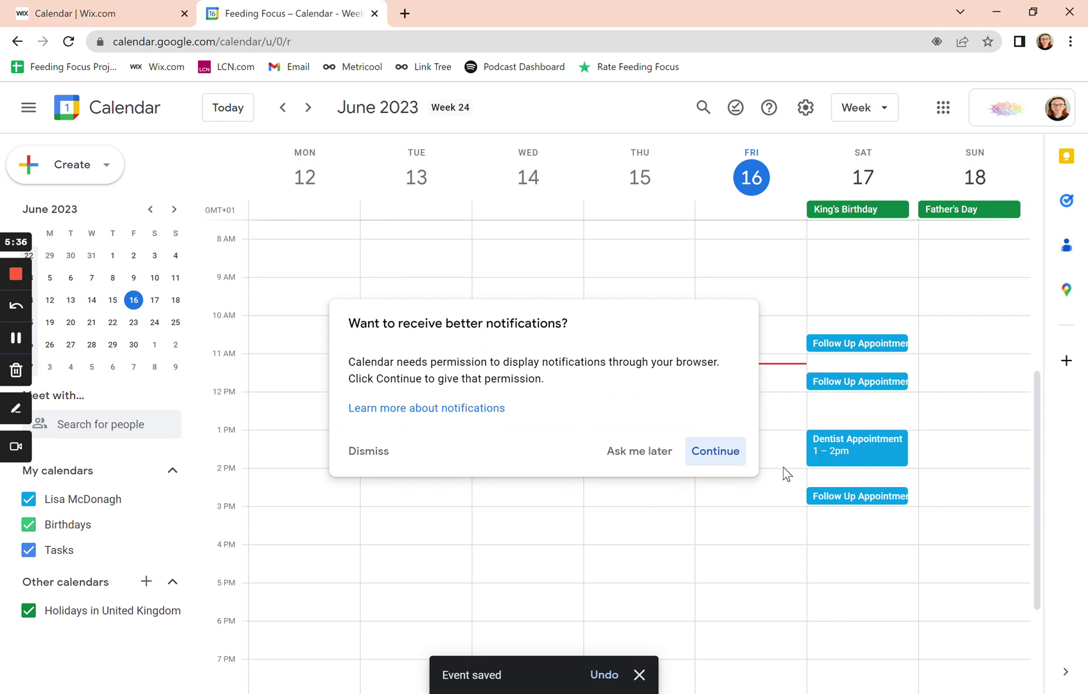
click(641, 456)
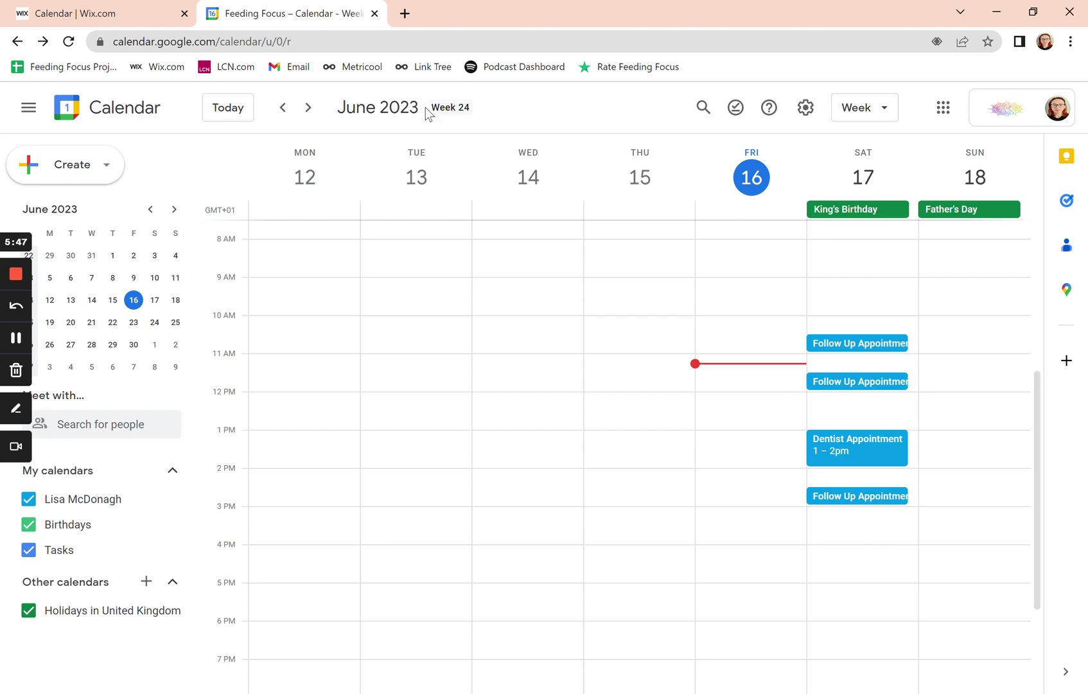
Step: Switch to the Wix booking calendar, refresh it, and compare Saturday 17's 1 PM slot with the Dentist Appointment event in Google Calendar
click(101, 15)
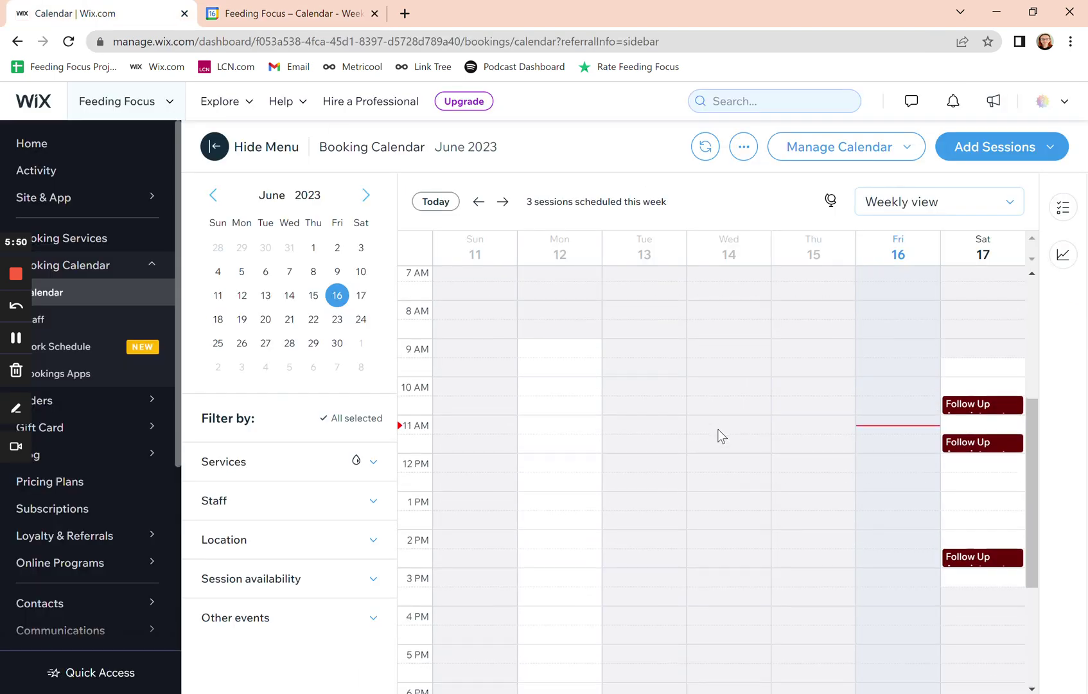
click(710, 156)
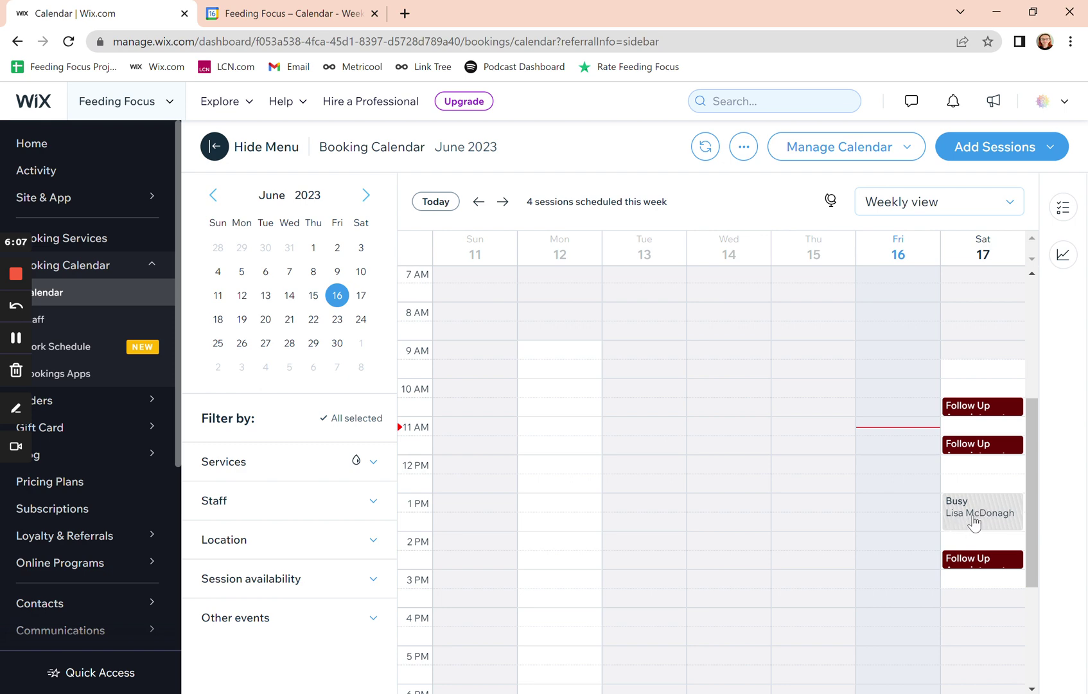
click(249, 19)
click(160, 14)
click(222, 18)
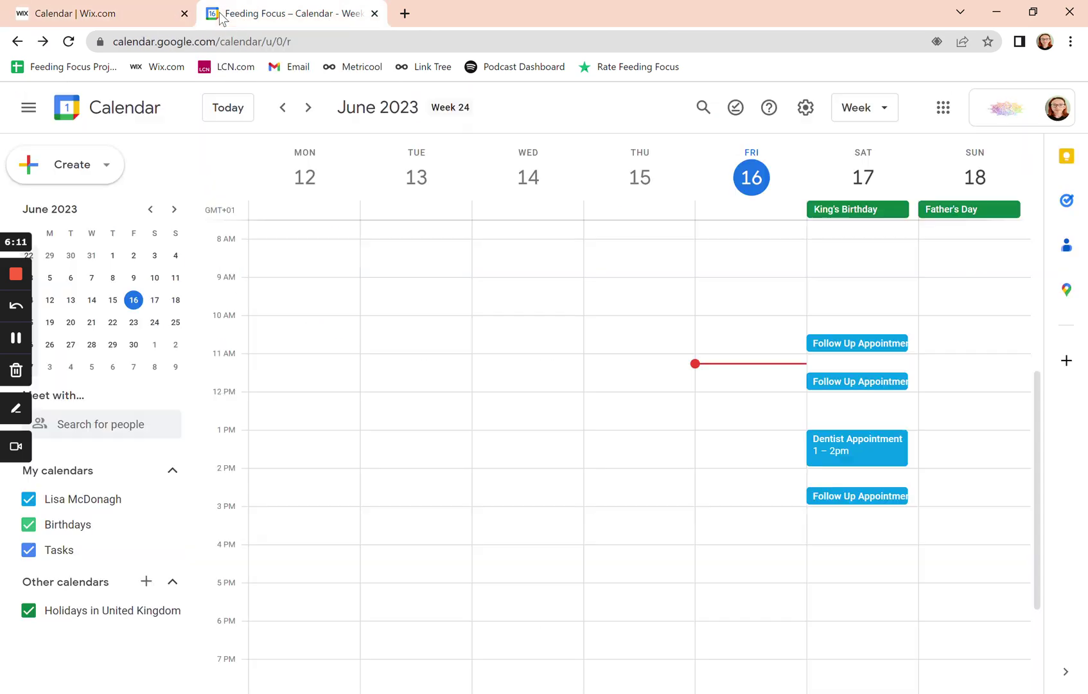
click(147, 16)
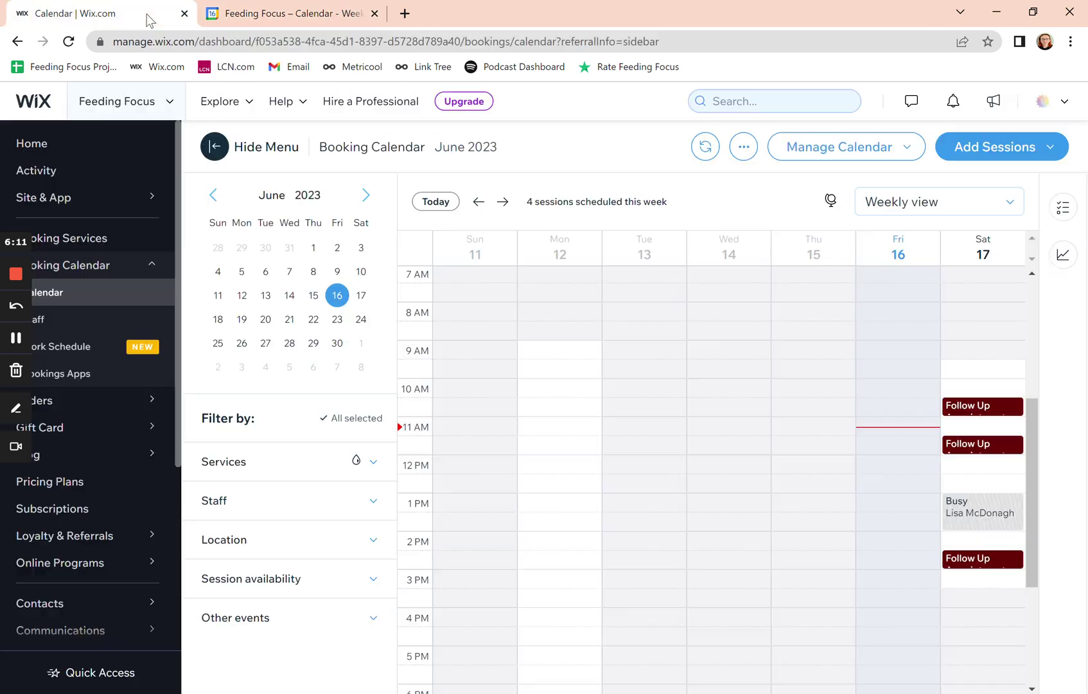
click(259, 20)
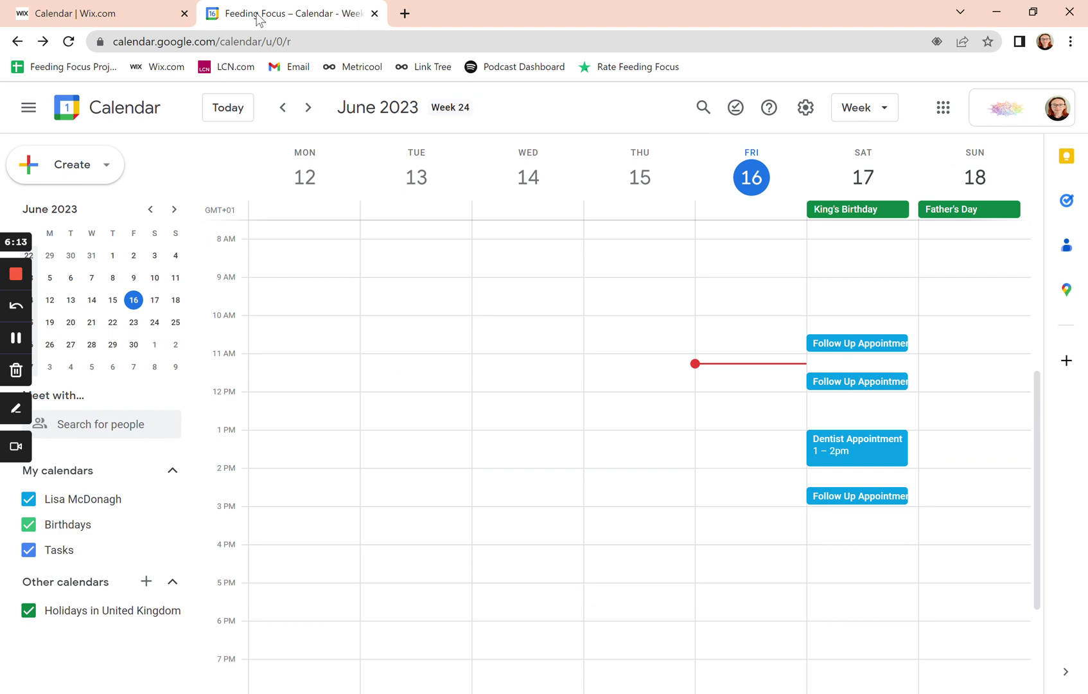
click(129, 20)
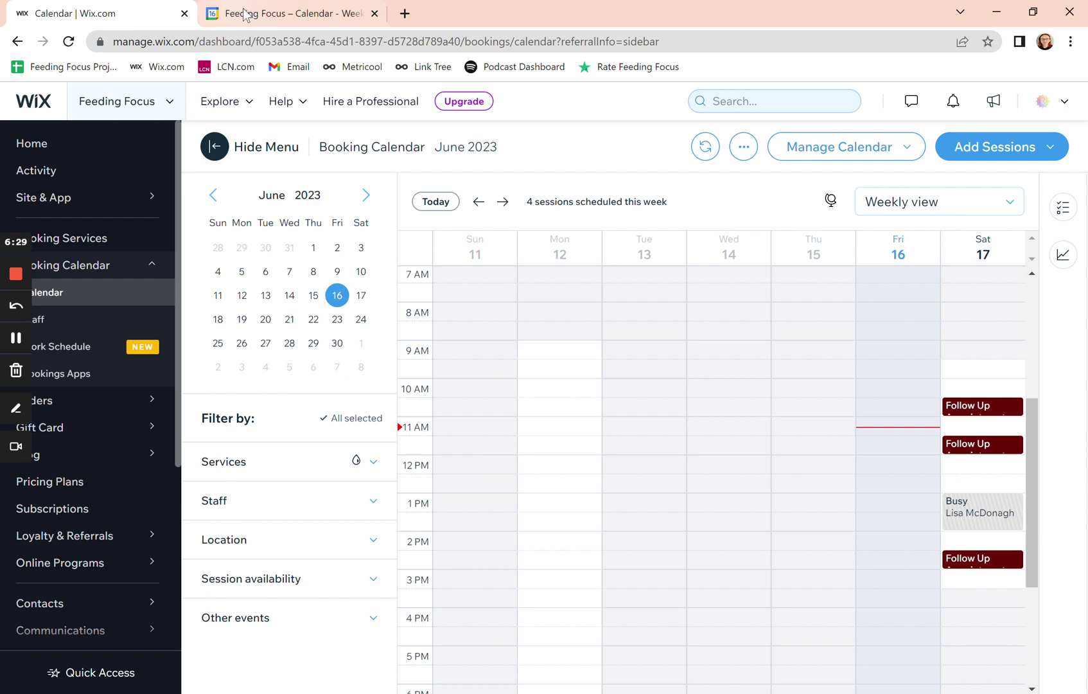
Step: Switch to Google Calendar and delete the Dentist Appointment event on Saturday, 17 June
click(273, 13)
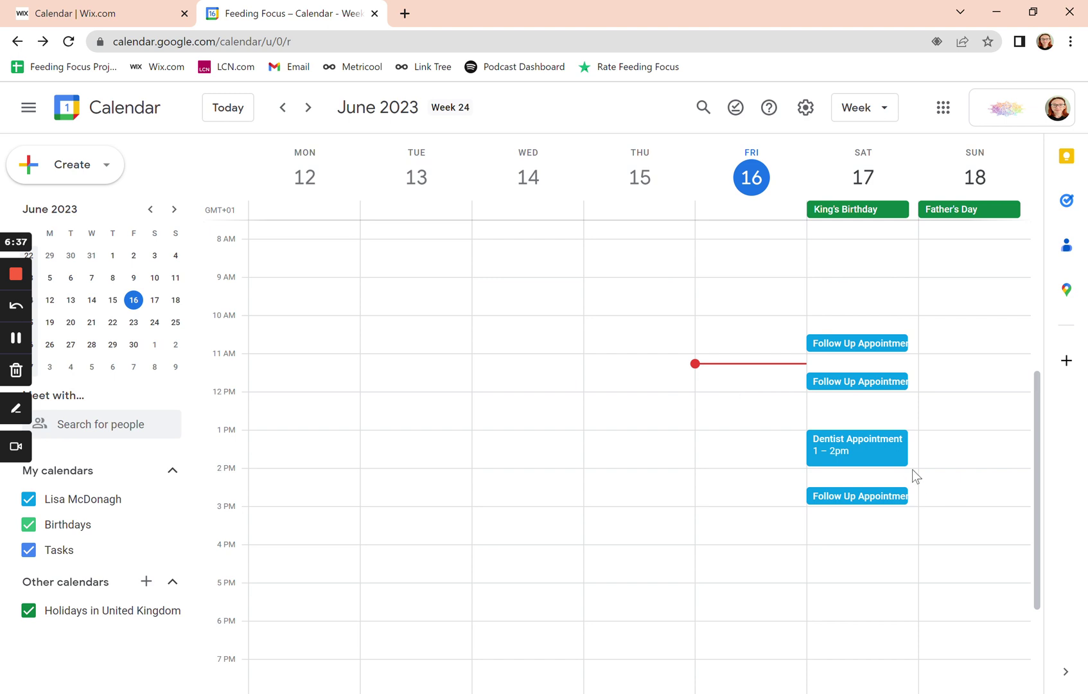
click(879, 459)
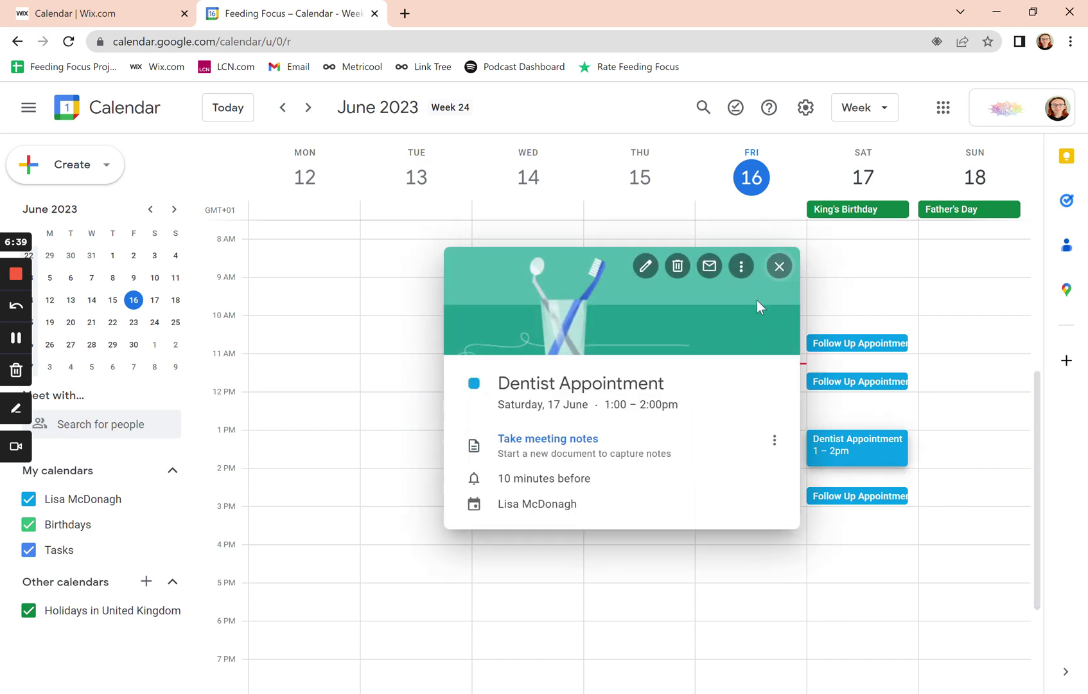
click(676, 267)
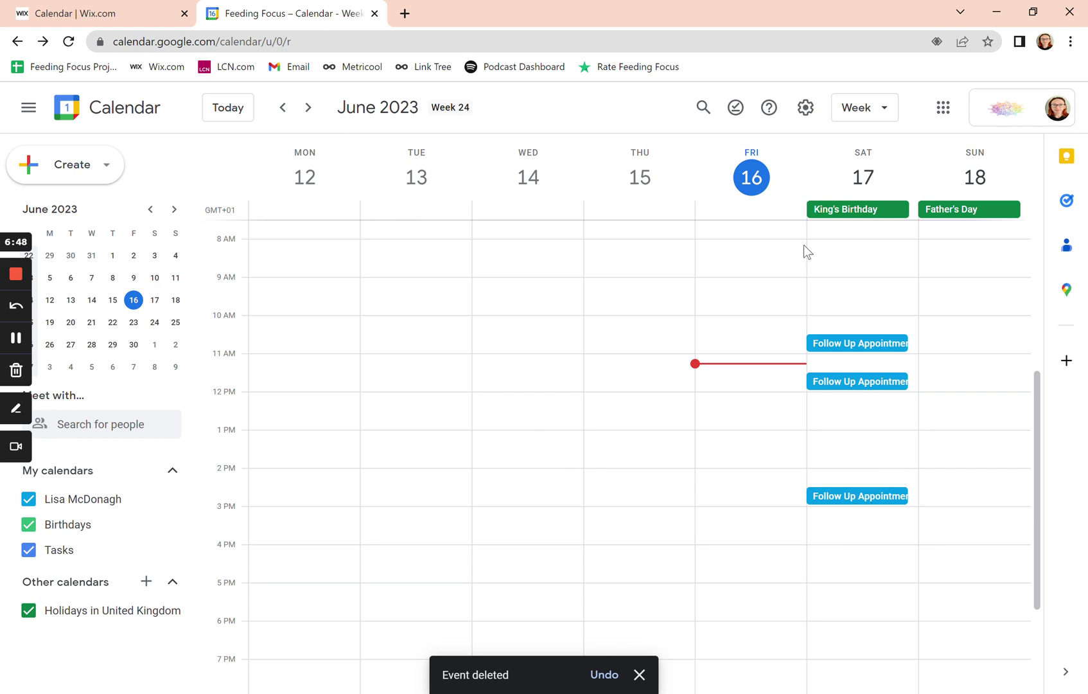
Step: Switch to the Wix booking calendar, refresh it, and compare Saturday 17's sessions with Google Calendar
click(144, 25)
click(705, 147)
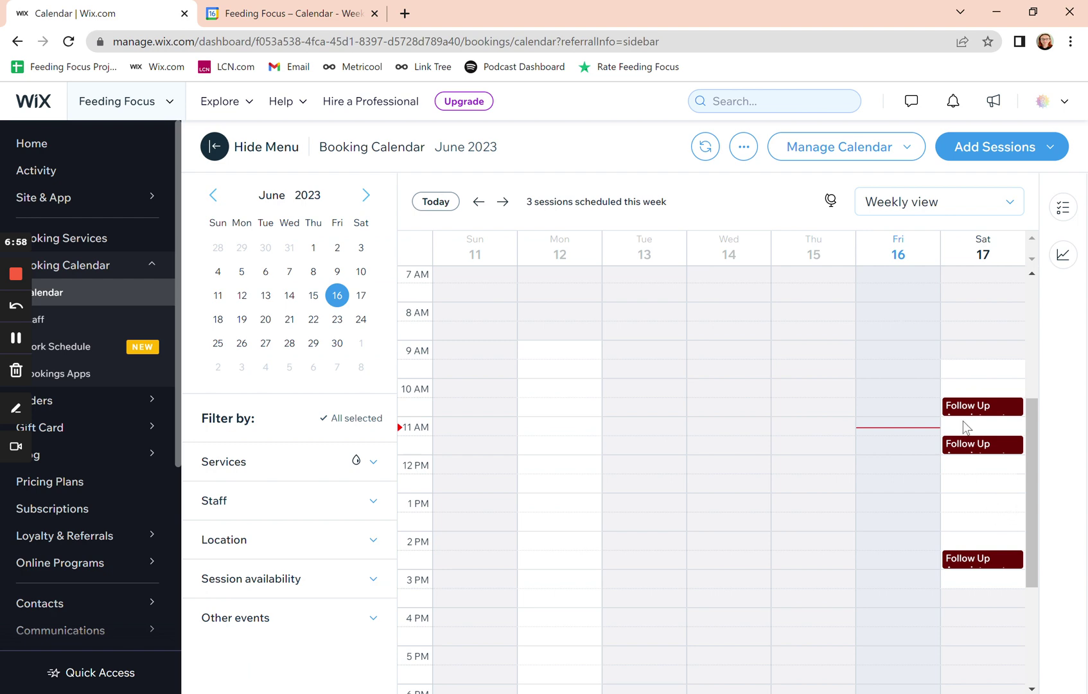
click(309, 18)
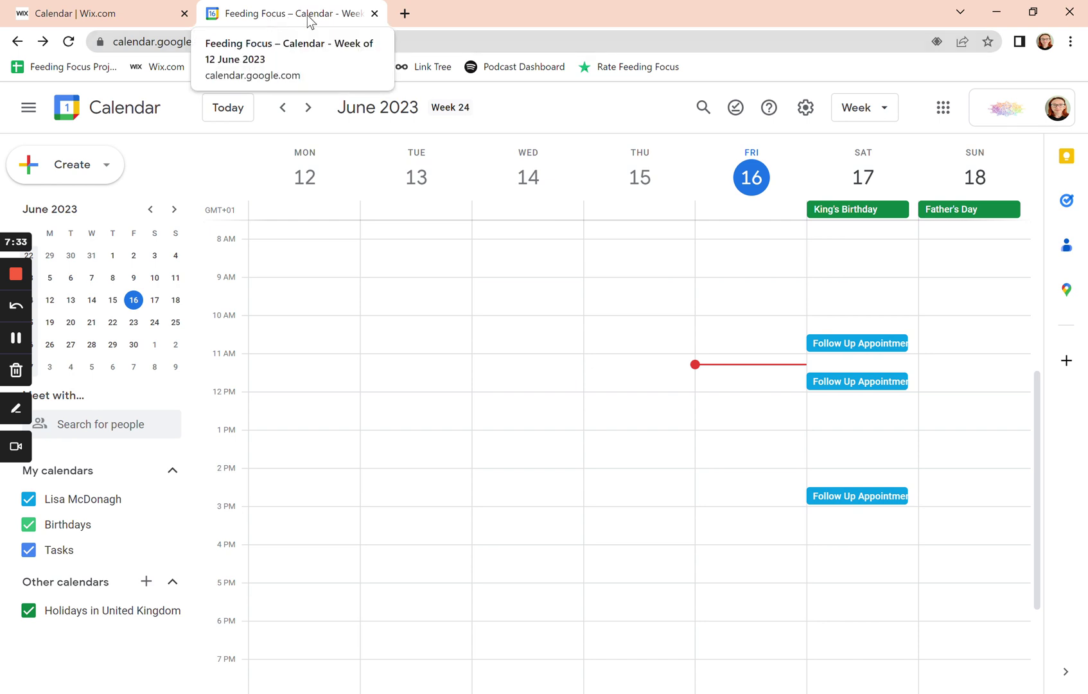
click(120, 10)
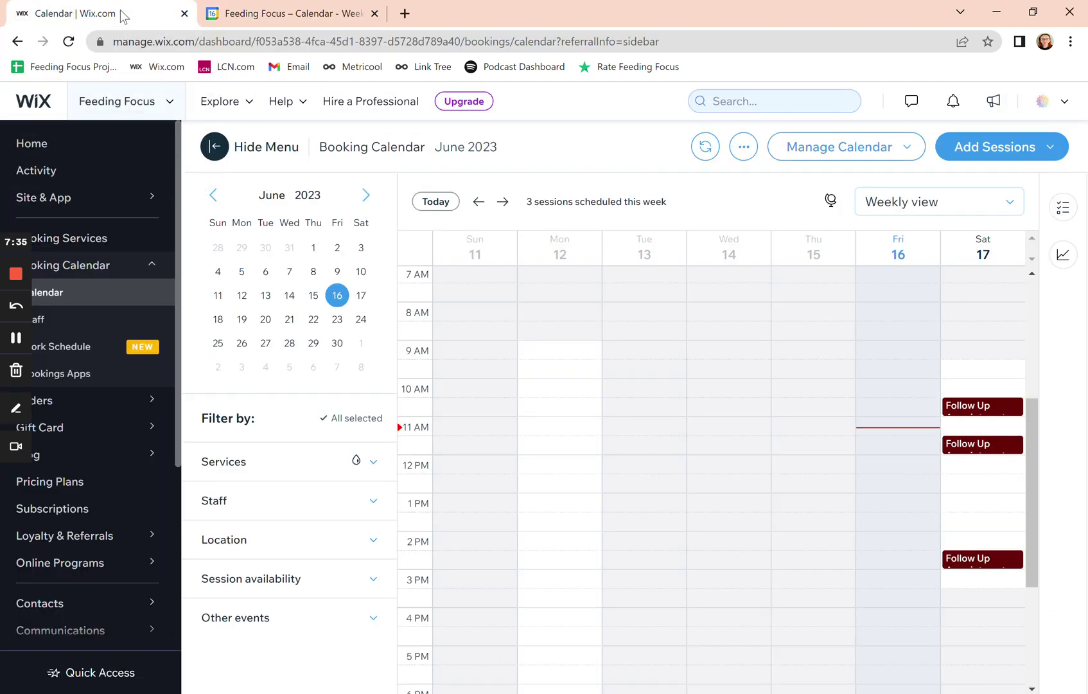